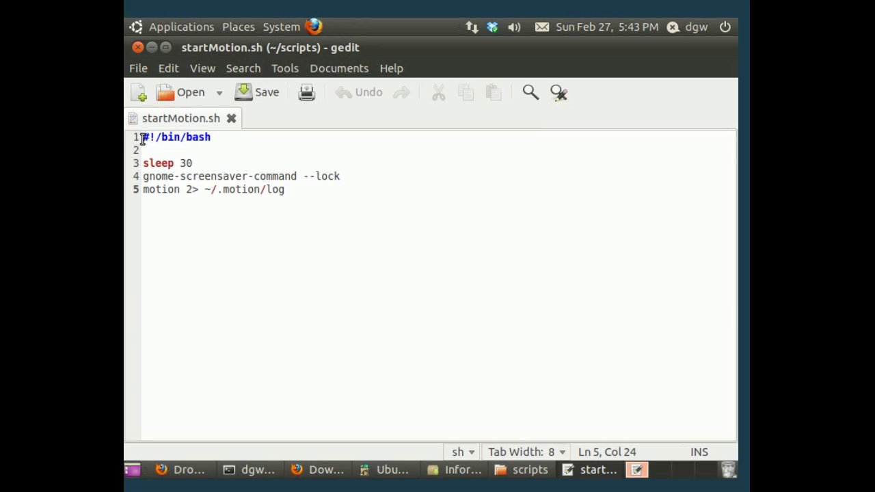
Examine the shebang, sleep and screensaver lock lines of startMotion.sh, highlighting each one in turn
drag(142, 137, 218, 137)
click(219, 137)
drag(143, 166, 215, 165)
click(216, 165)
drag(143, 179, 400, 184)
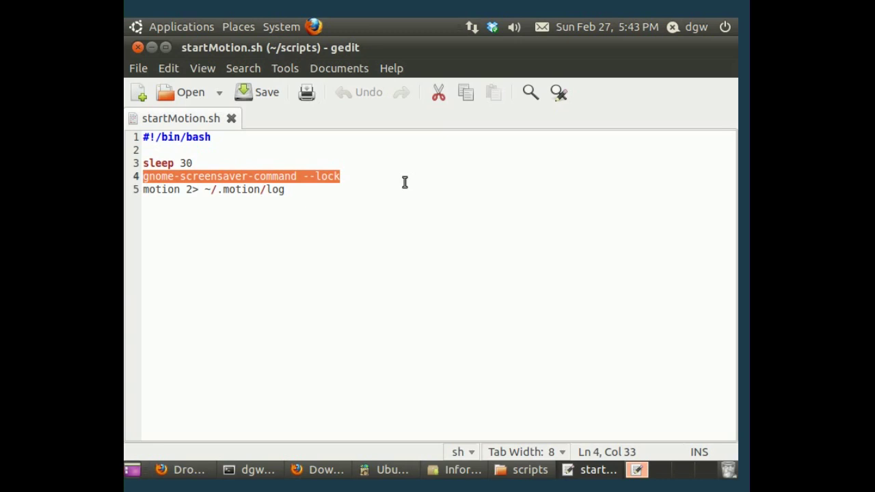
Examine the motion command on the script's last line, highlighting the 2> redirection and the ~/.motion/log path
click(145, 190)
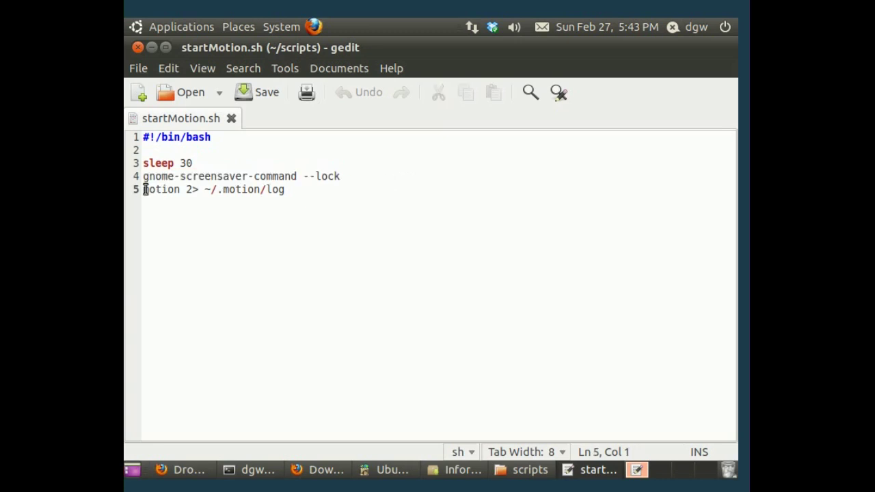
double_click(145, 189)
key(Right)
drag(187, 190, 199, 190)
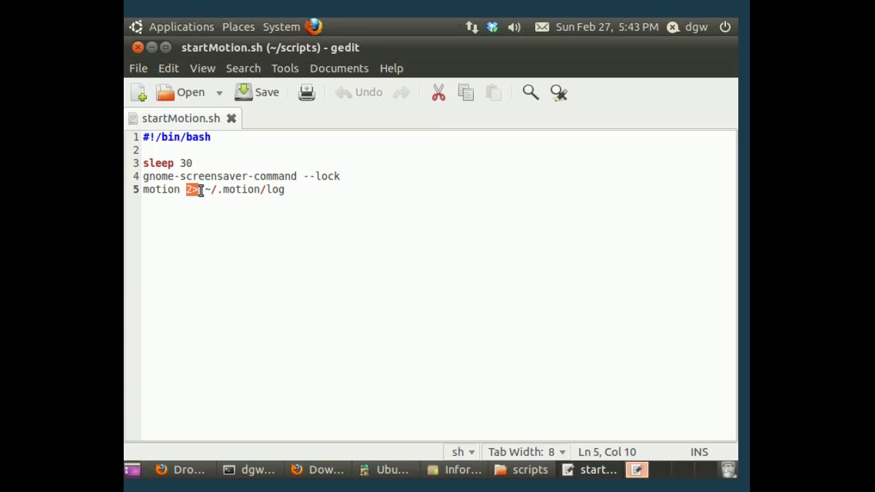
click(204, 190)
drag(203, 190, 304, 194)
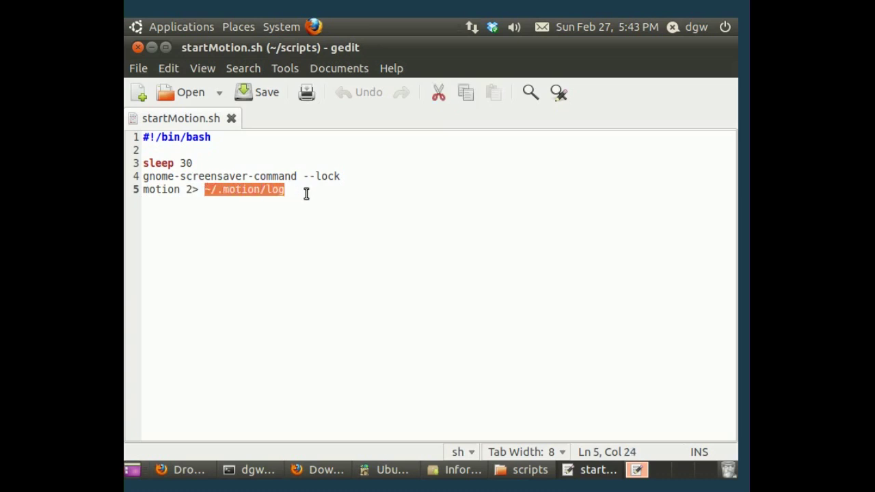
click(306, 194)
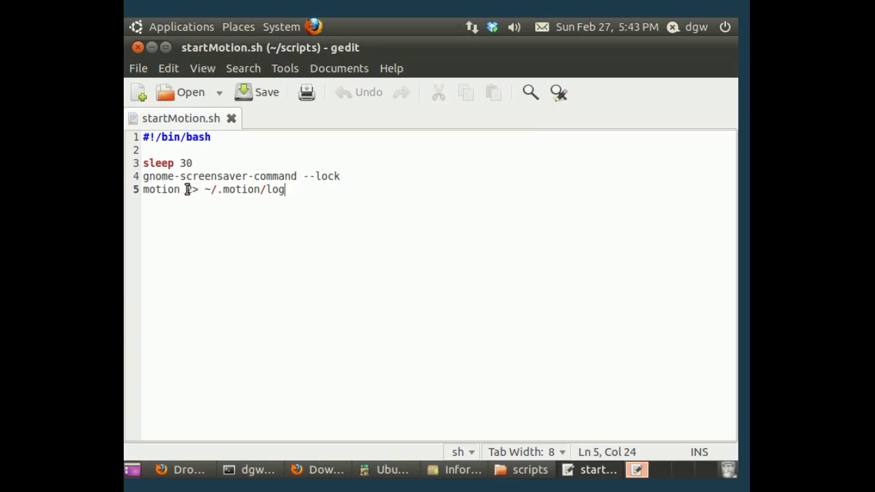
drag(187, 189, 200, 189)
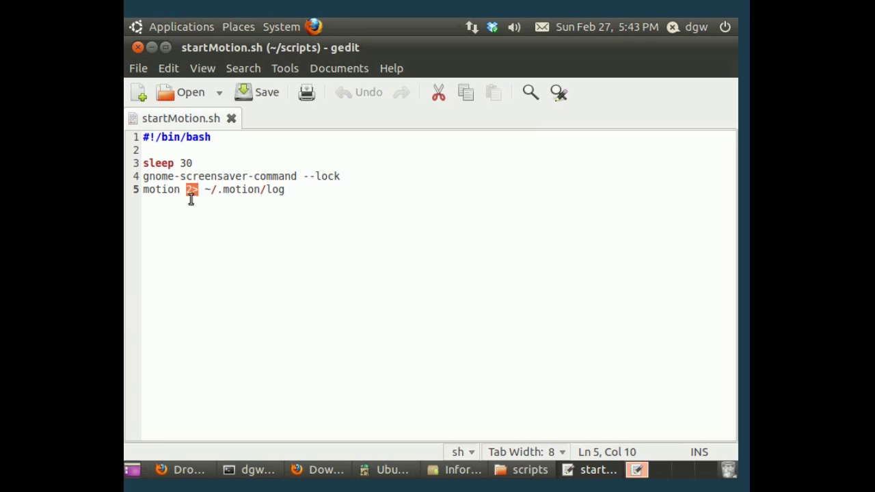
key(End)
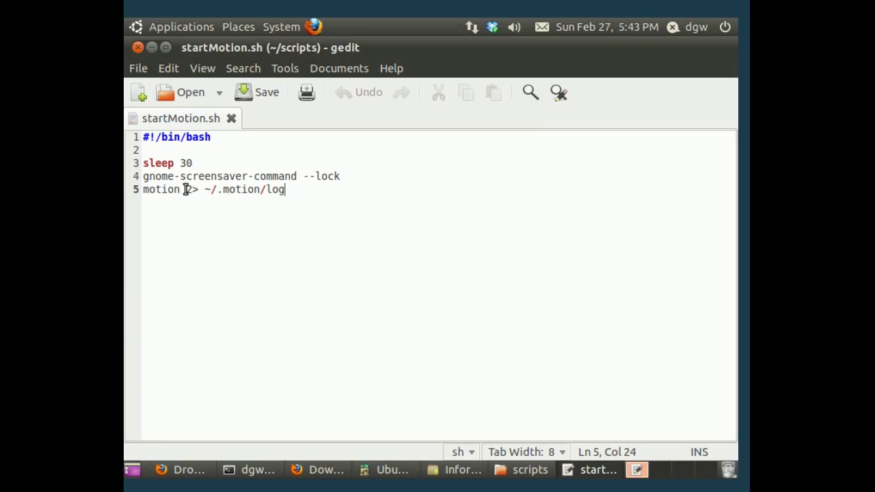
click(185, 189)
drag(185, 189, 199, 190)
click(199, 189)
Create a custom application launcher on the desktop panel with the type Application in Terminal
right_click(350, 26)
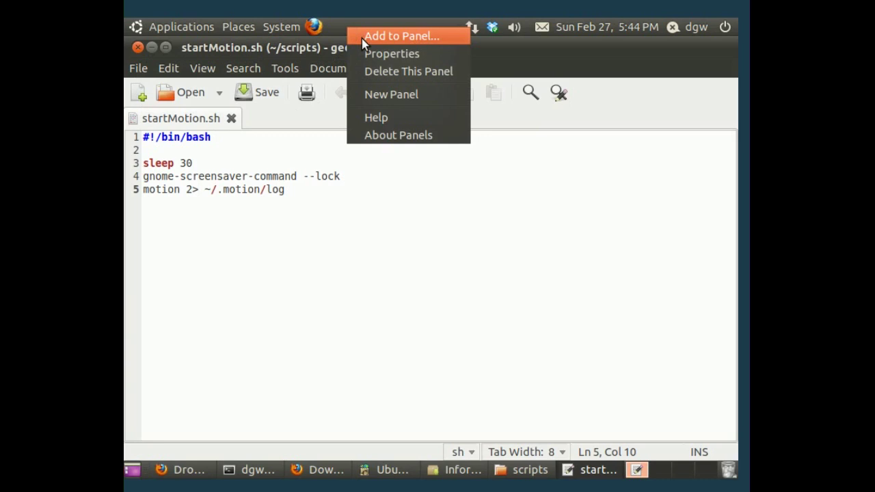
click(361, 36)
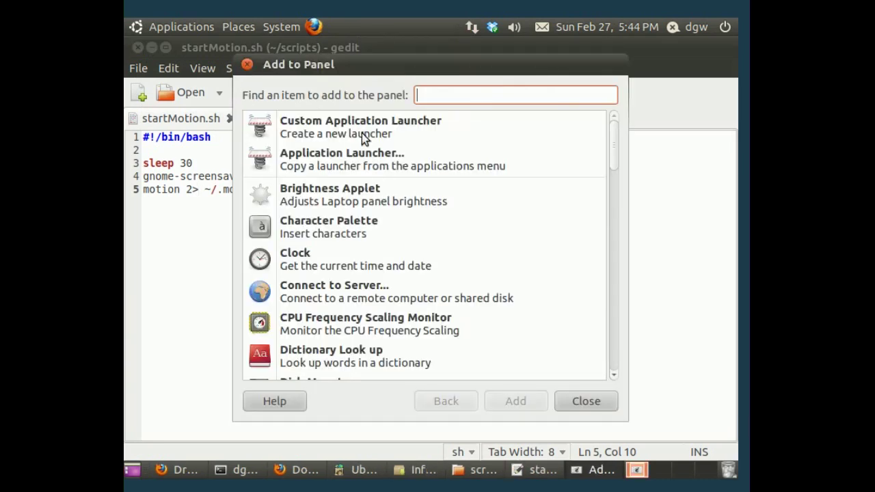
click(367, 122)
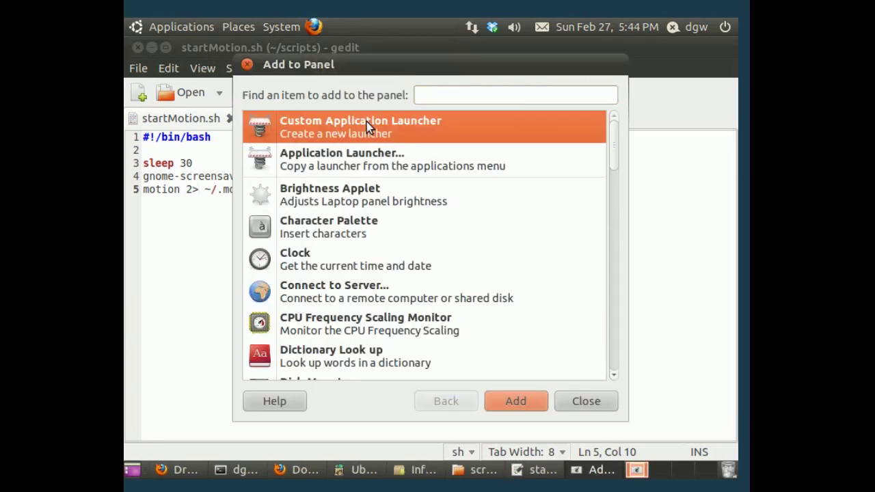
click(525, 407)
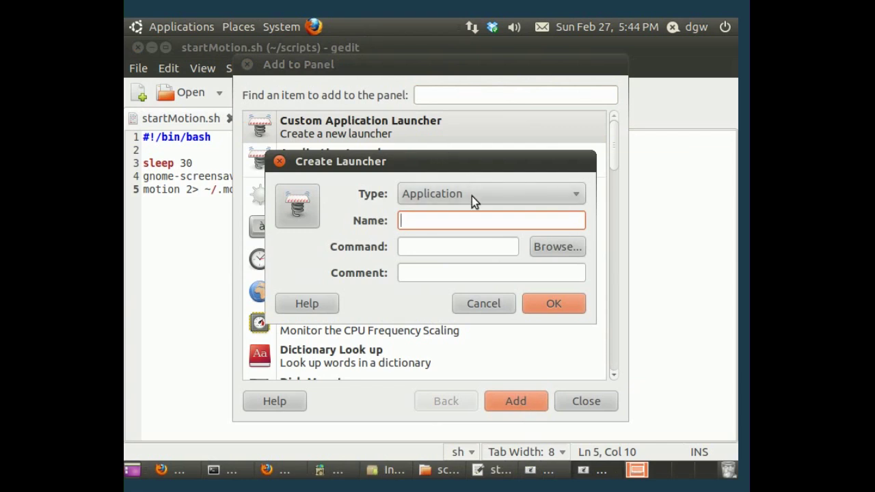
click(471, 197)
click(478, 216)
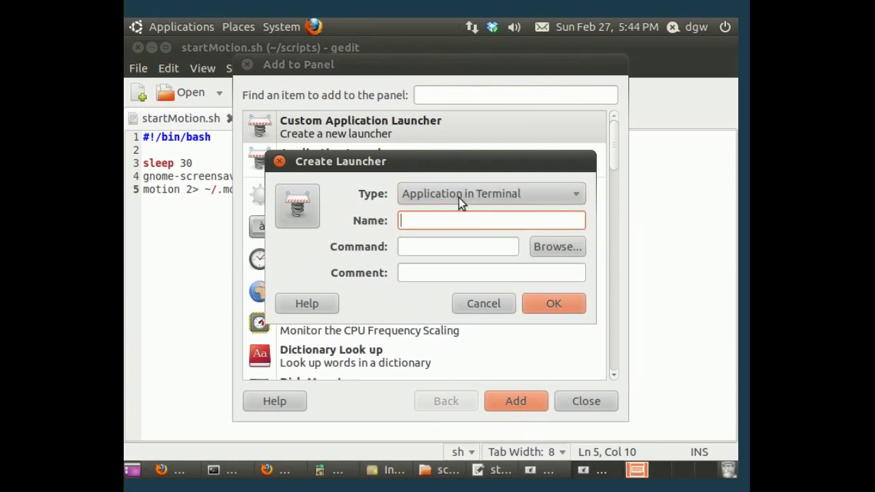
Name the launcher Motion and set its command to the full home-folder path of scripts/startMotion.sh
text(Motion)
key(Tab)
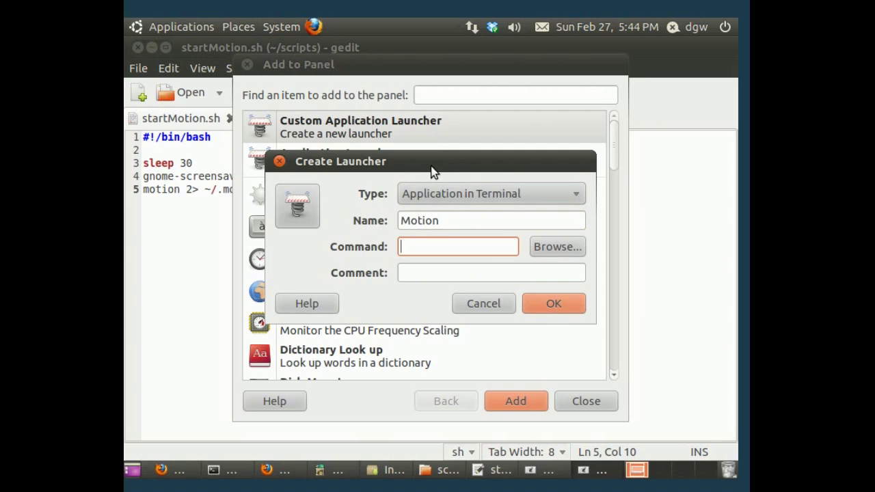
text(/home/dgw)
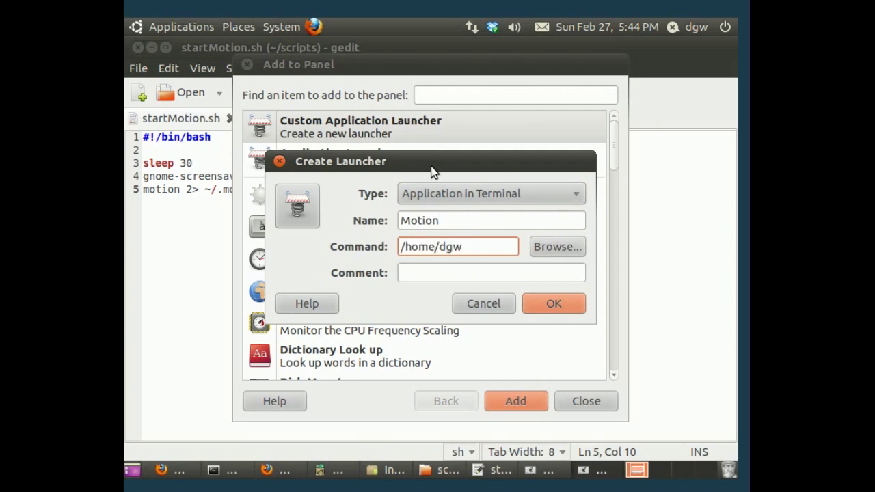
text(/scripts/startMotion.s)
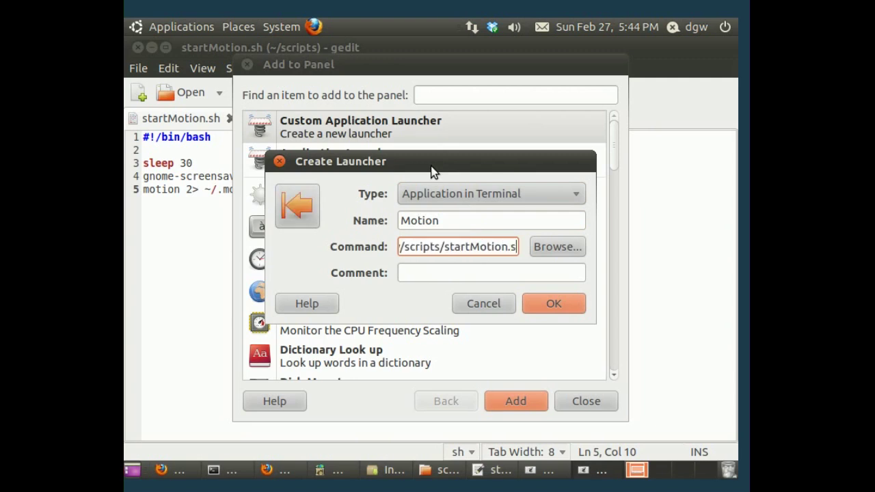
text(h)
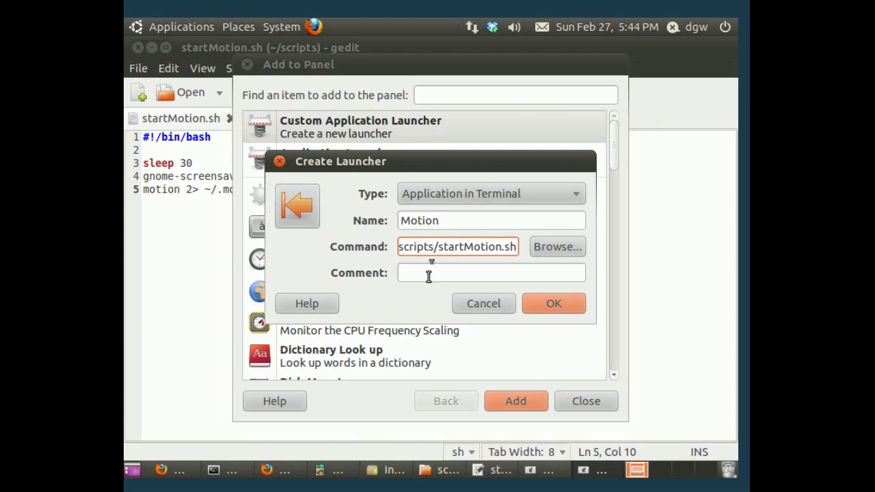
Add the comment "delay 30 seconds, lock the screen, start Motion!", save the launcher and finish adding panel items
click(480, 273)
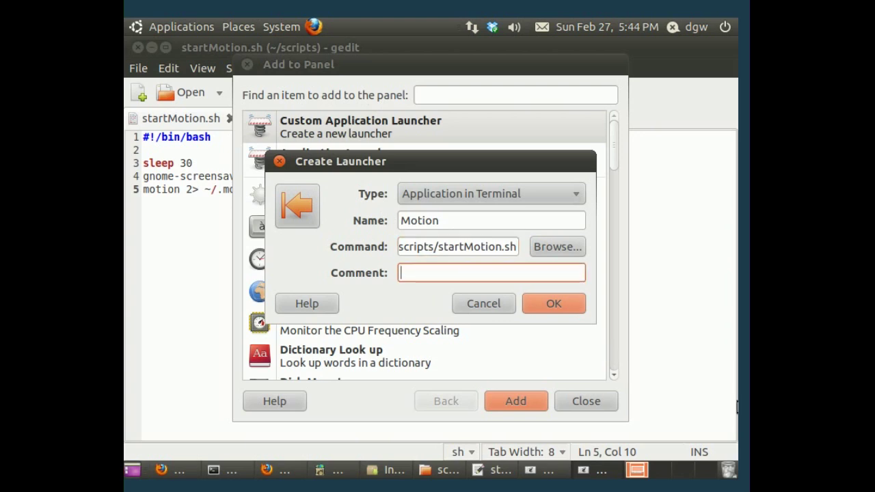
text(delay 30 seconds, )
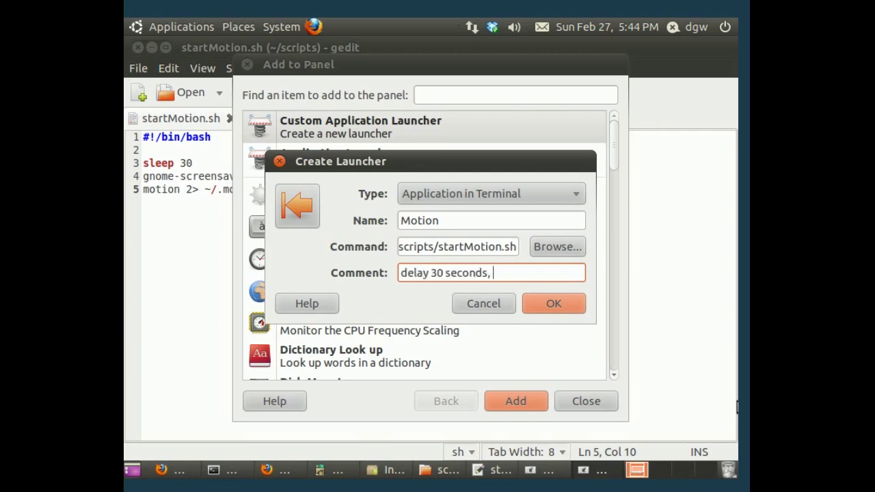
text(lock the screen, start Motion!)
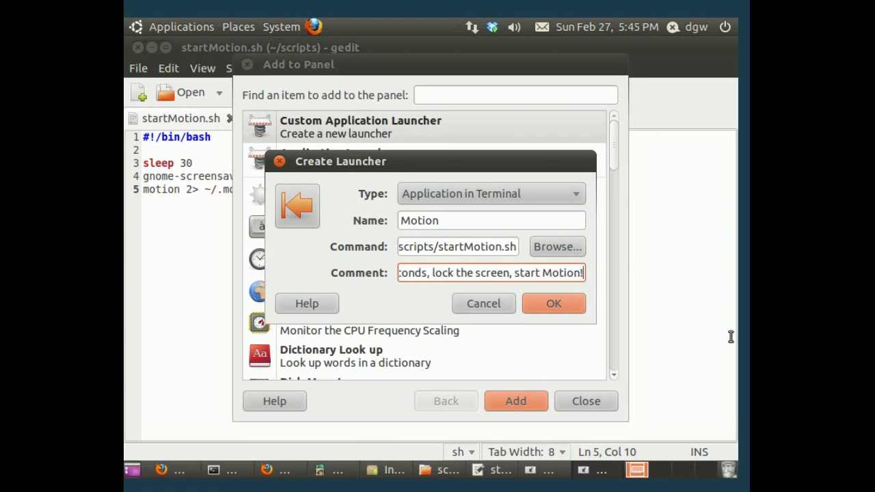
click(551, 305)
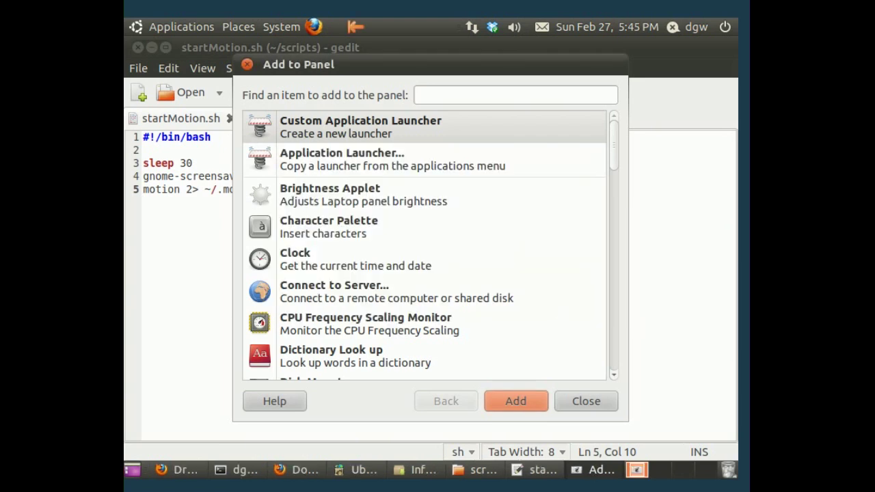
click(565, 403)
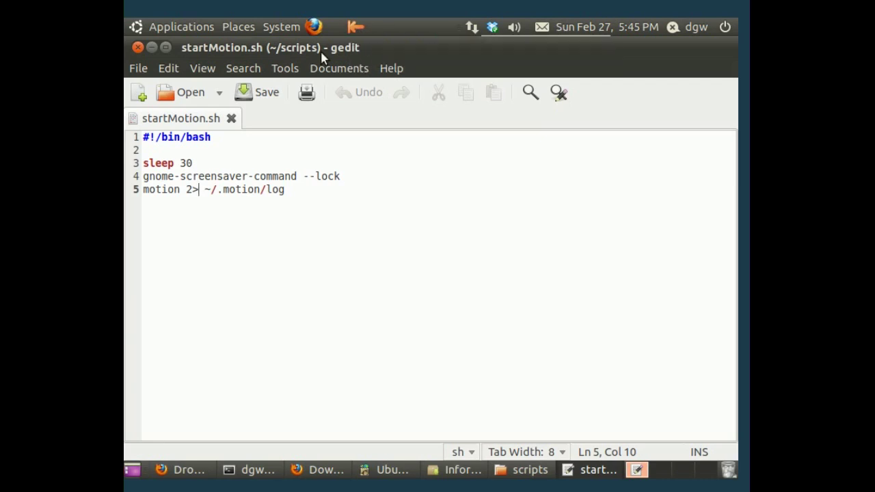
Close the script, switch to the terminal and make startMotion.sh in the scripts folder executable with chmod +x
click(137, 48)
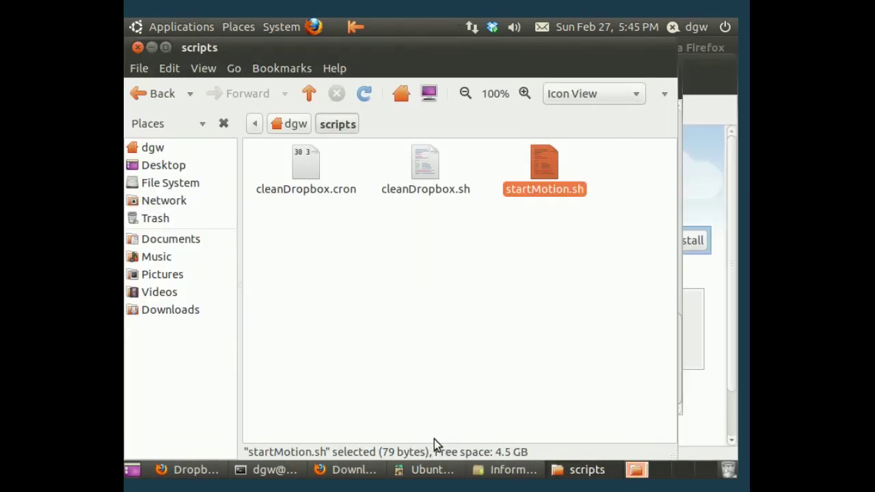
click(250, 473)
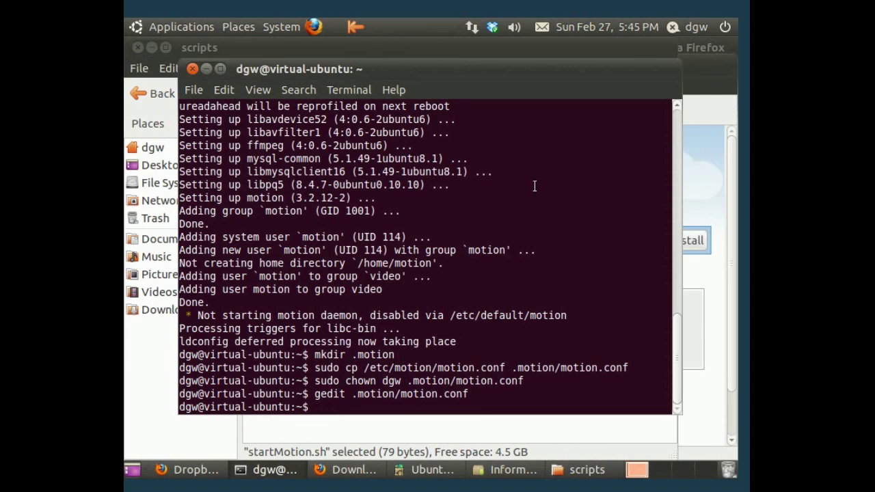
text(cd scripts)
key(Return)
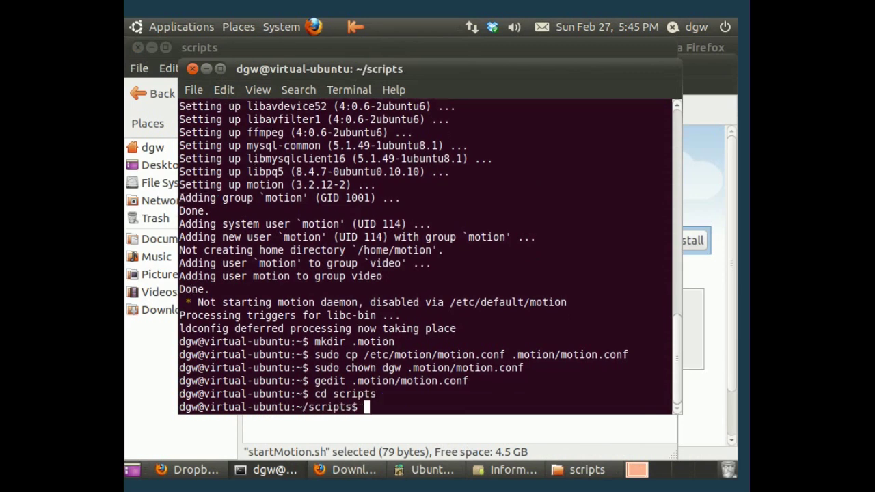
text(chmod +x startM)
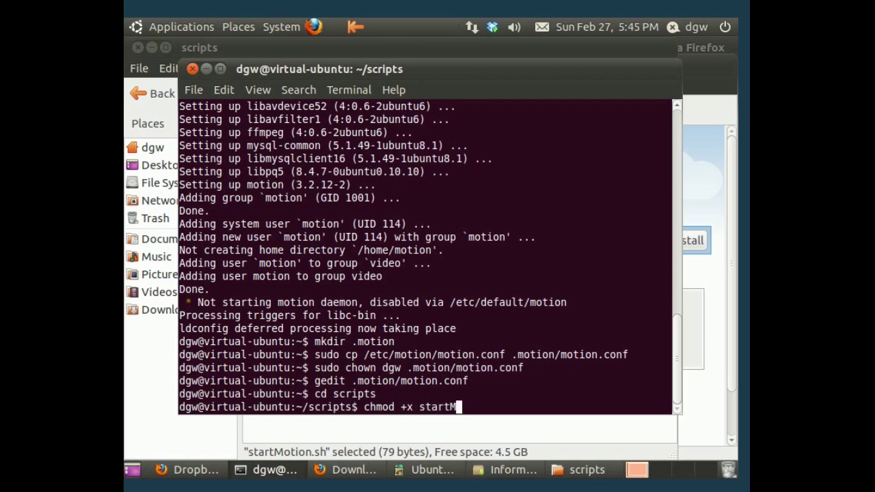
text(otion.sh)
key(Return)
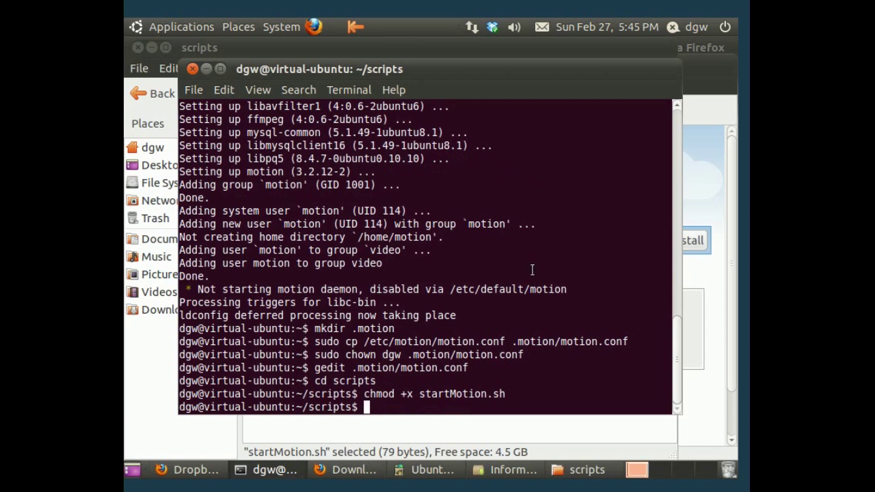
Run the Motion panel launcher, unlock the locked screen with the account password and close the launcher's terminal window
click(355, 30)
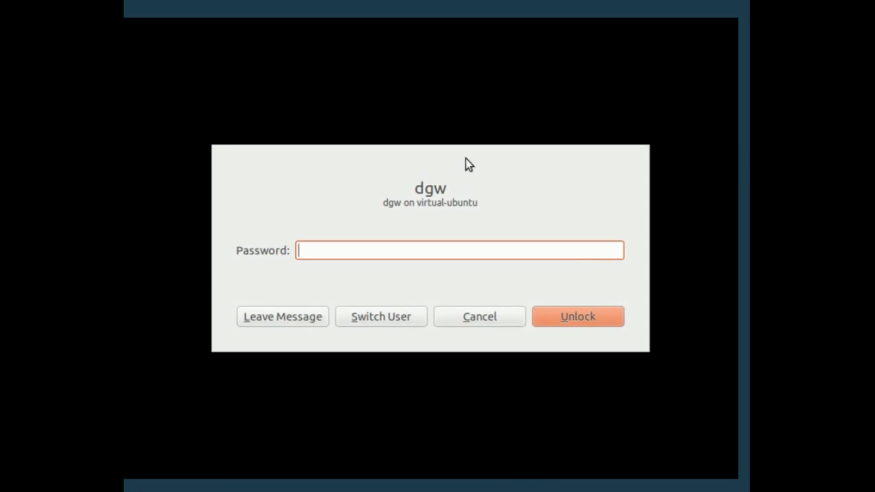
text(•••••••••)
key(Return)
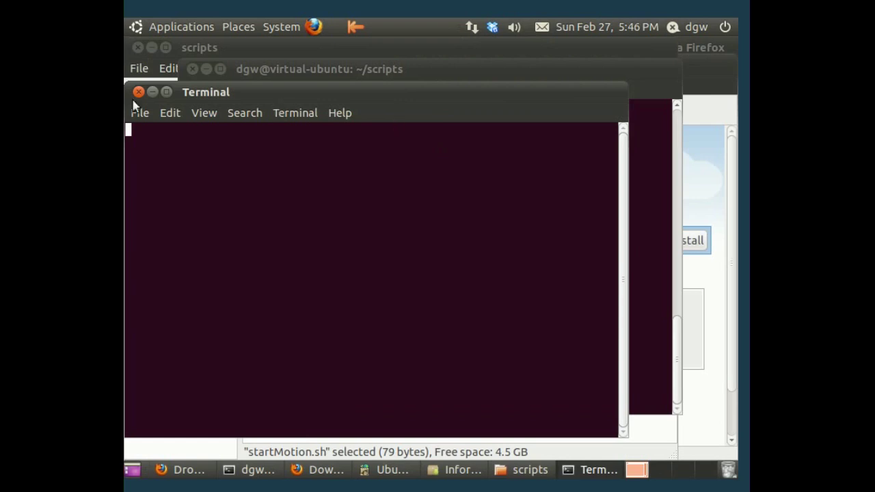
click(137, 93)
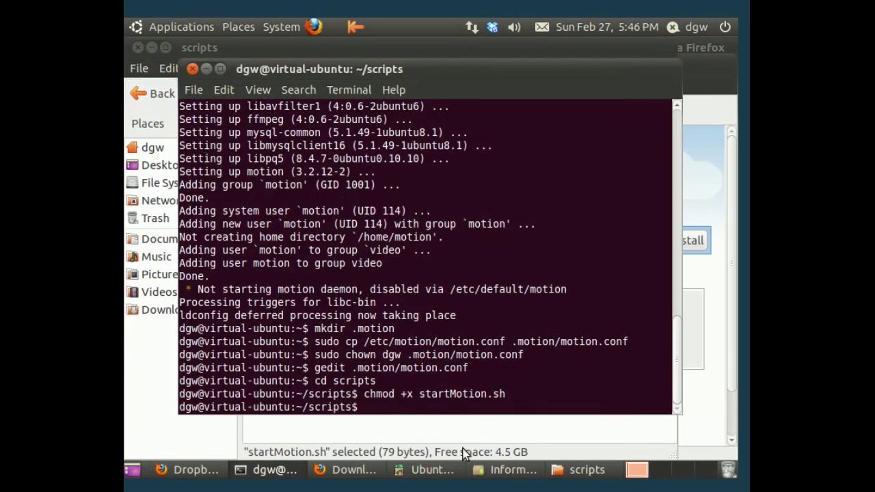
Check the motion folder inside the home folder's Dropbox, open the recorded 01-20110227174613.avi video and close the player
click(239, 29)
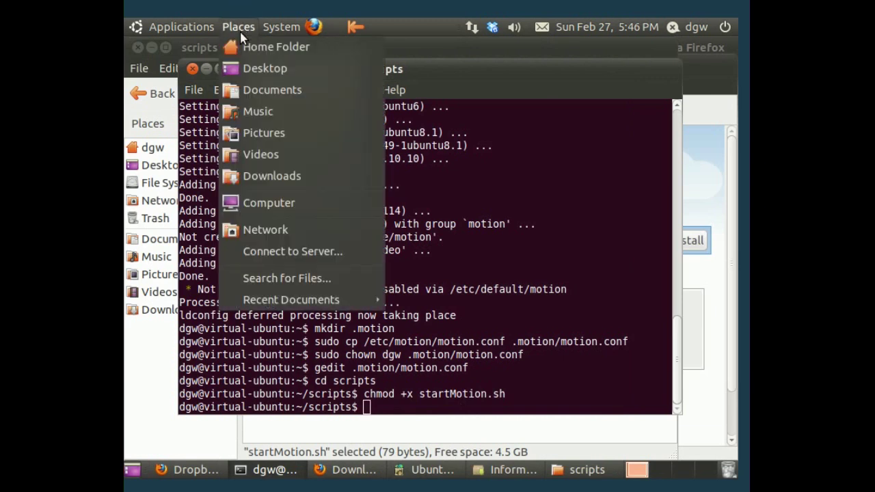
click(246, 46)
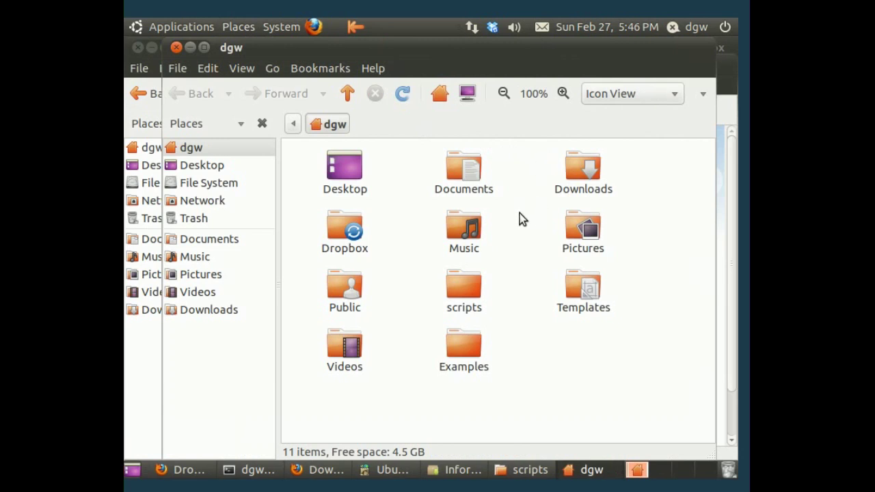
double_click(347, 228)
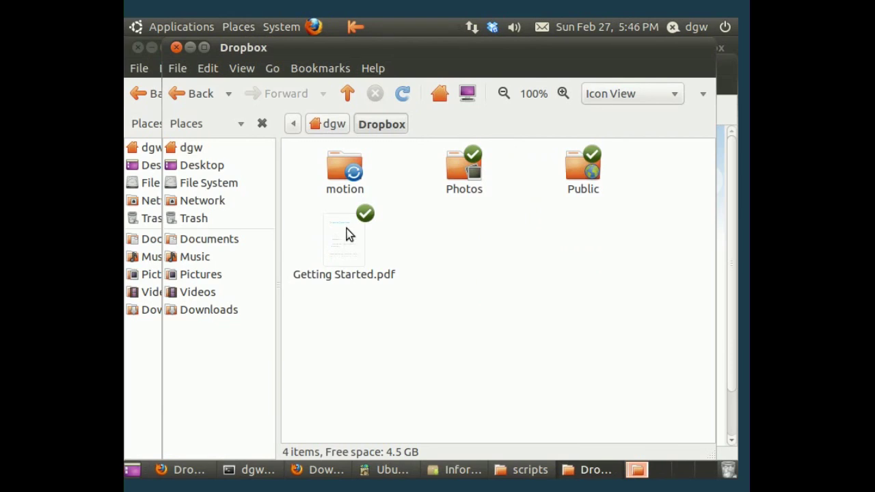
double_click(348, 174)
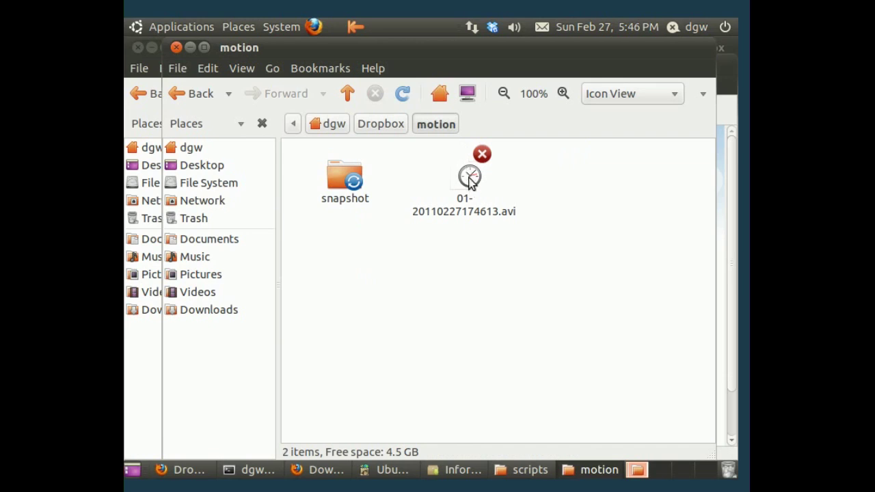
double_click(470, 179)
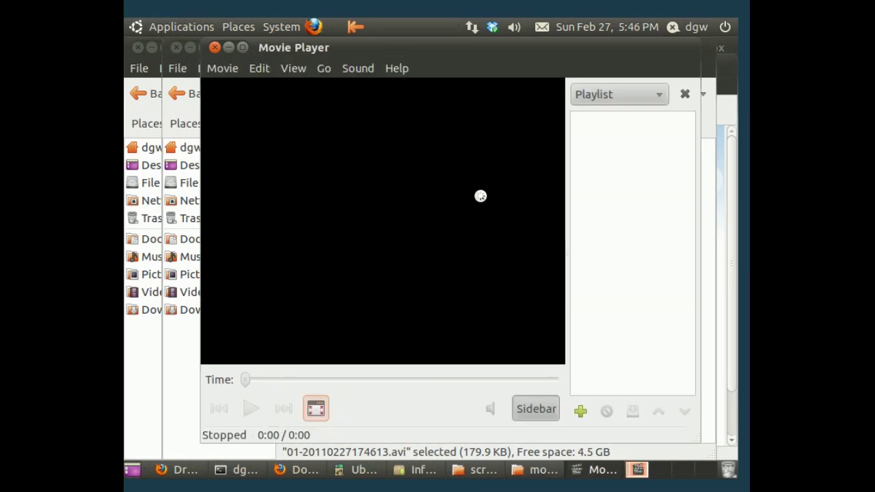
click(215, 47)
click(499, 301)
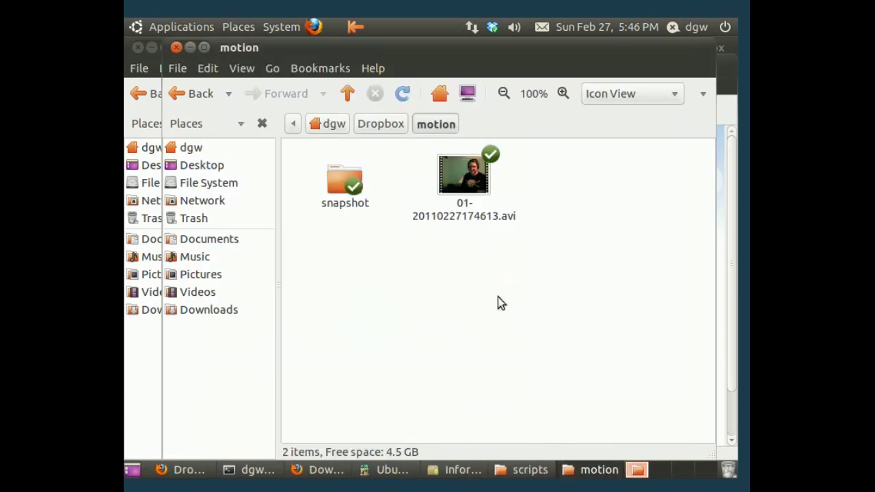
Open the snapshot folder inside motion, look through the captured images and close the file browser window
double_click(344, 179)
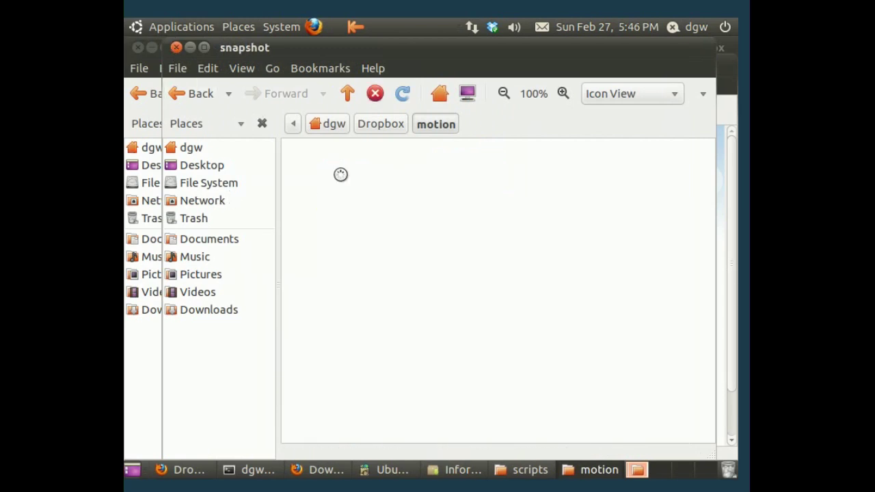
scroll(592, 223, down, 10)
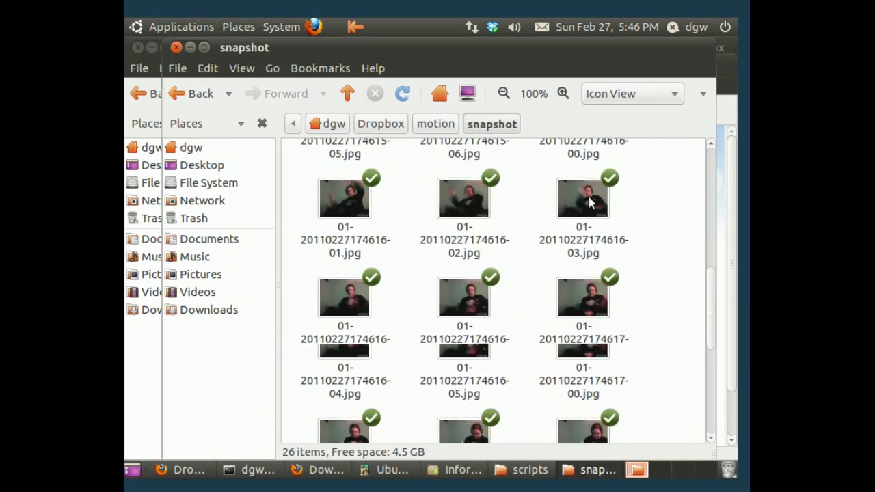
scroll(534, 209, up, 8)
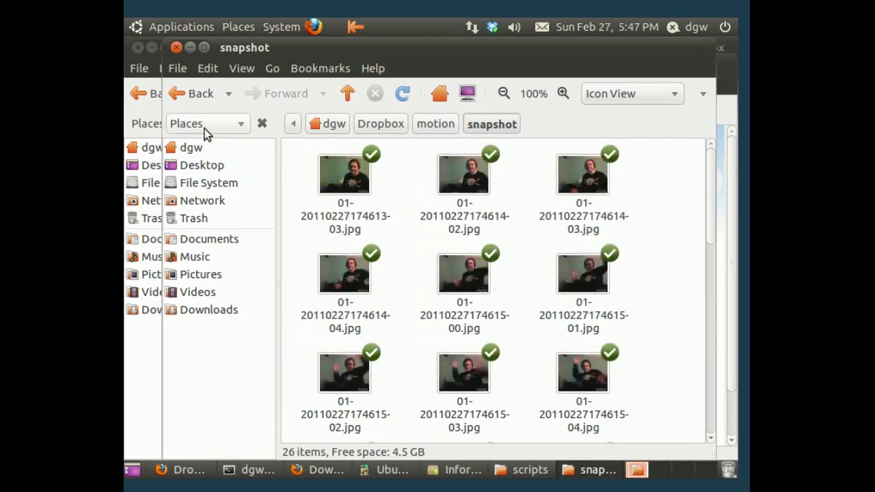
click(175, 49)
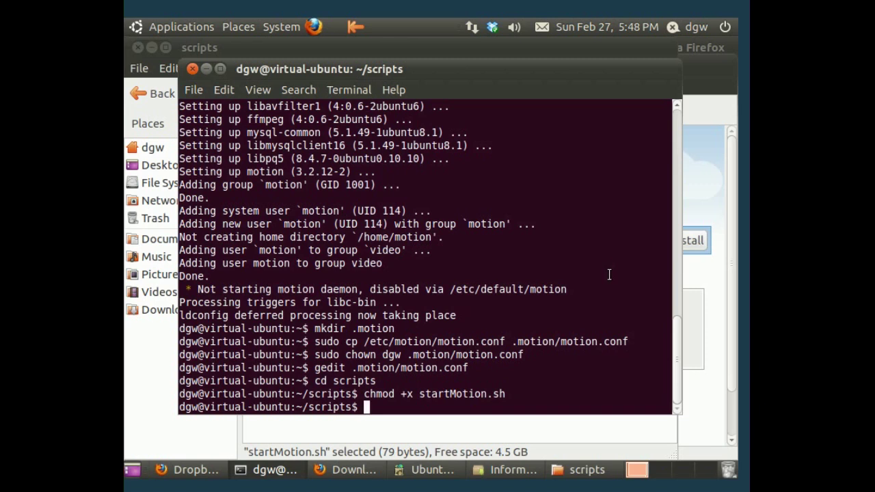
Open cleanDropbox.sh from the scripts folder in gedit through the terminal
text(chmod)
key(BackSpace)
key(BackSpace)
key(BackSpace)
key(BackSpace)
key(BackSpace)
key(BackSpace)
text(gedit cleanDropbox.sh)
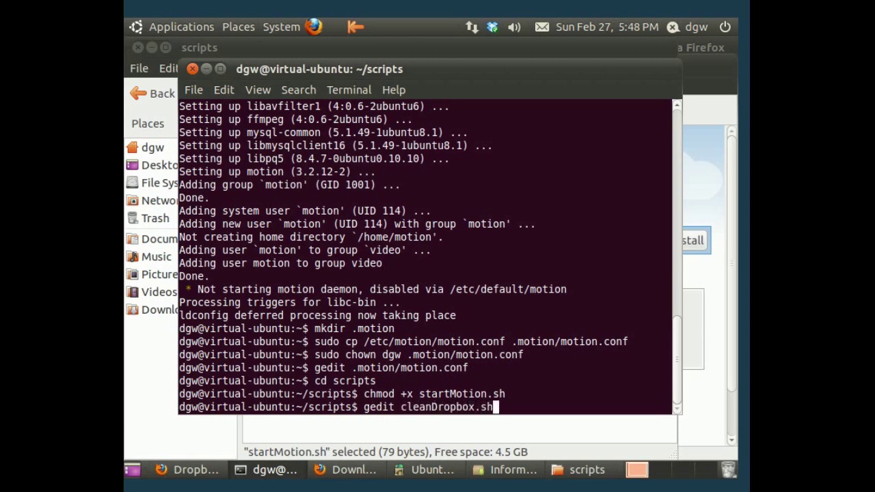
key(Return)
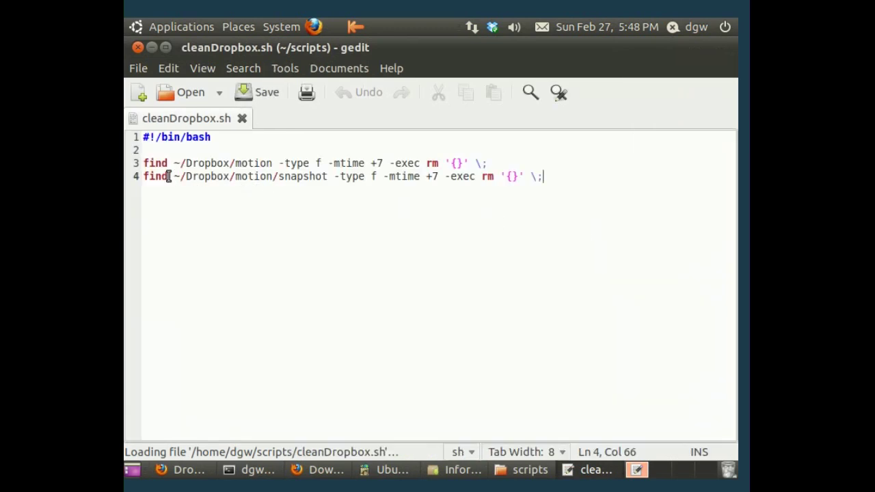
Review the bash header, both Dropbox motion folder paths, the -mtime +7 age filter and the rm action in cleanDropbox.sh, and close the script
drag(143, 139, 226, 143)
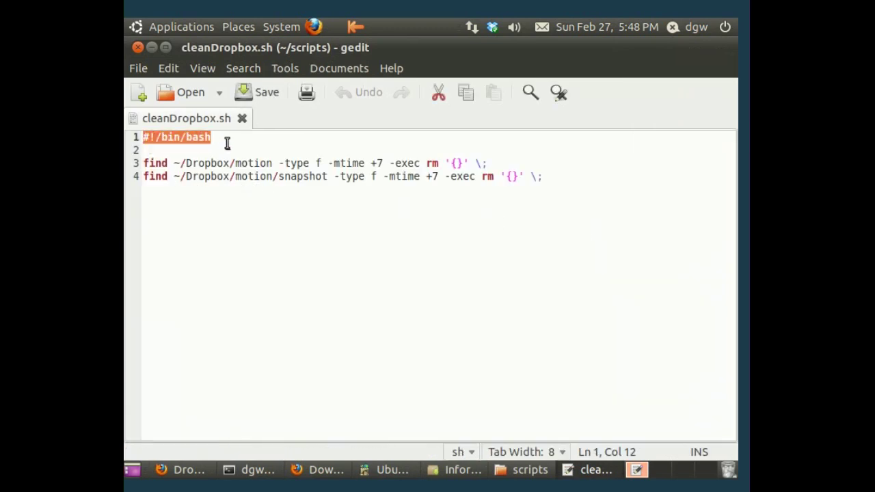
click(209, 141)
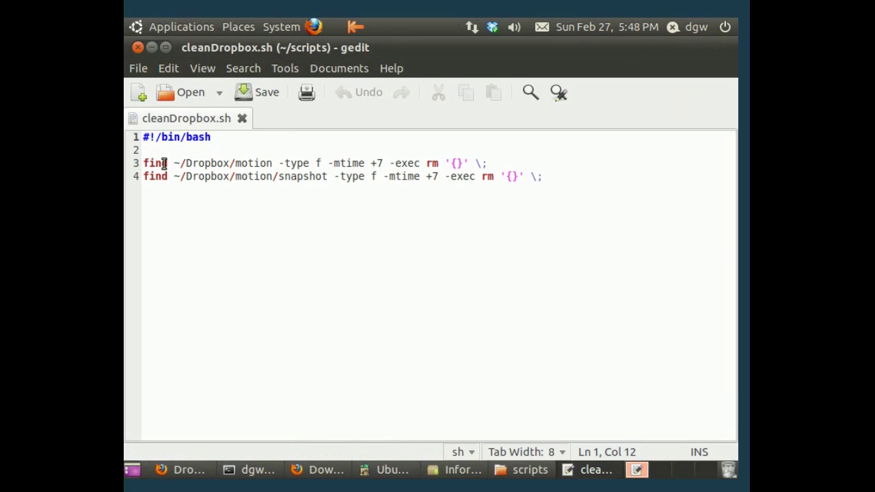
drag(173, 165, 272, 166)
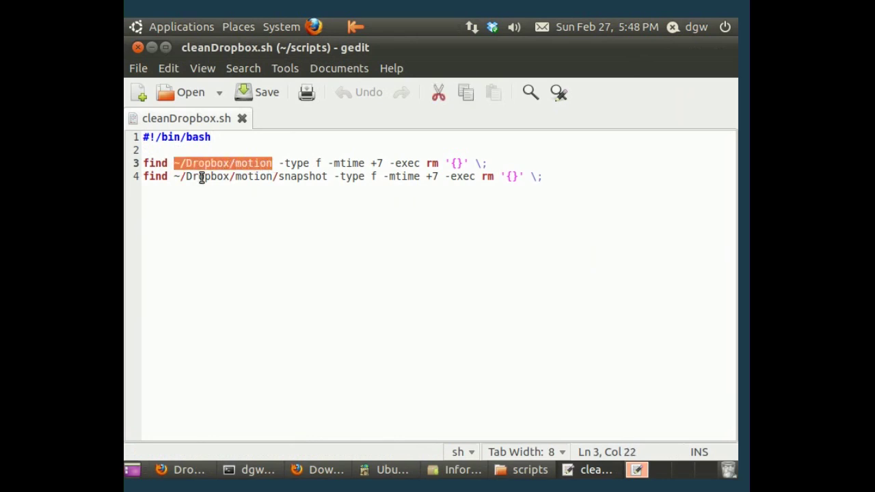
drag(173, 177, 329, 178)
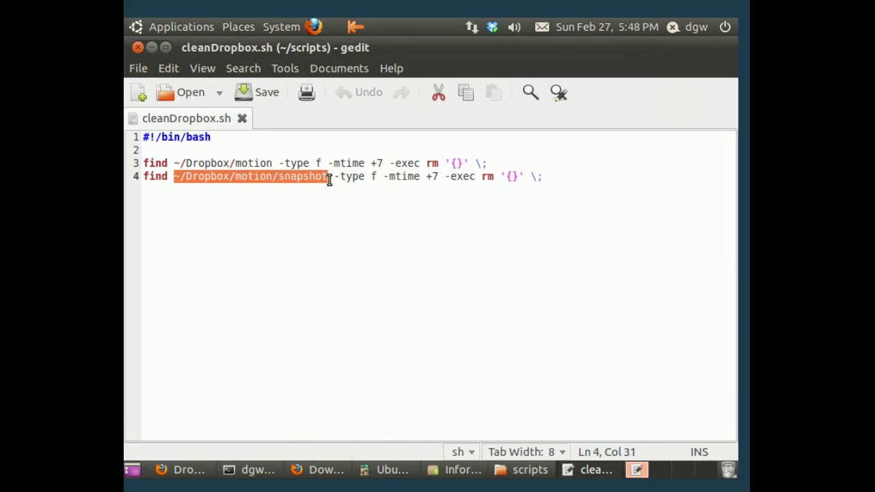
click(285, 165)
drag(284, 164, 386, 167)
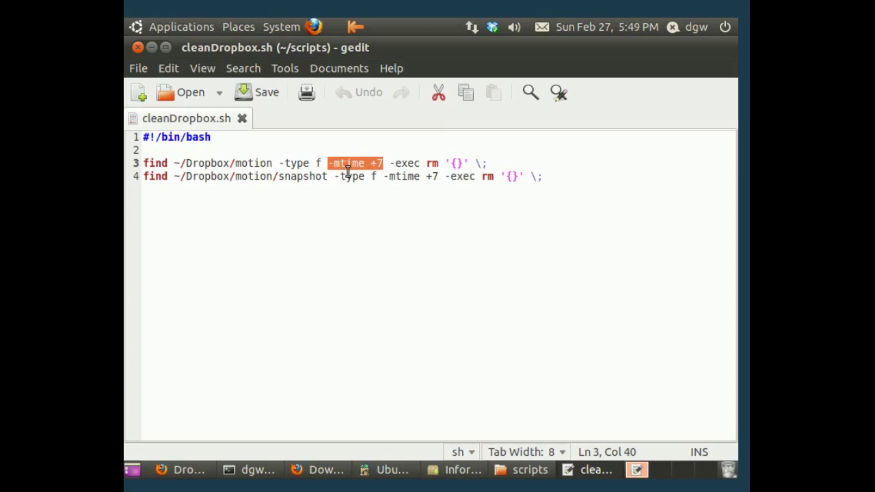
click(389, 167)
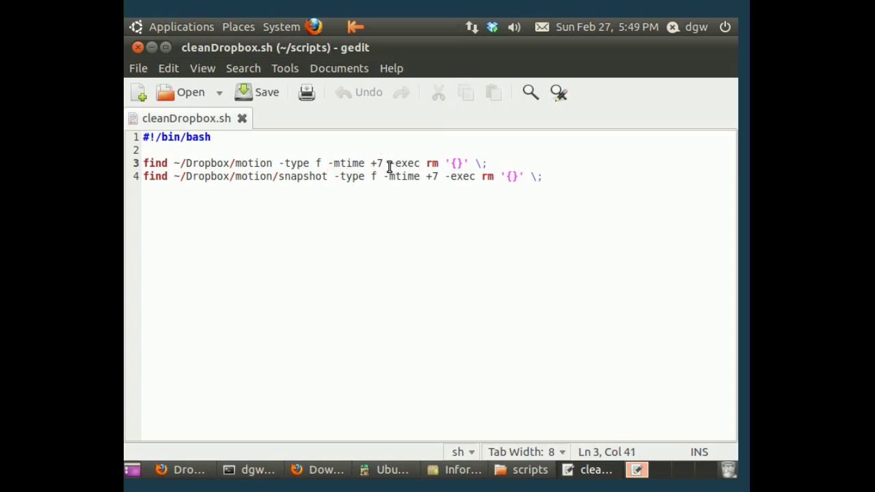
drag(390, 167, 445, 164)
click(444, 164)
click(137, 49)
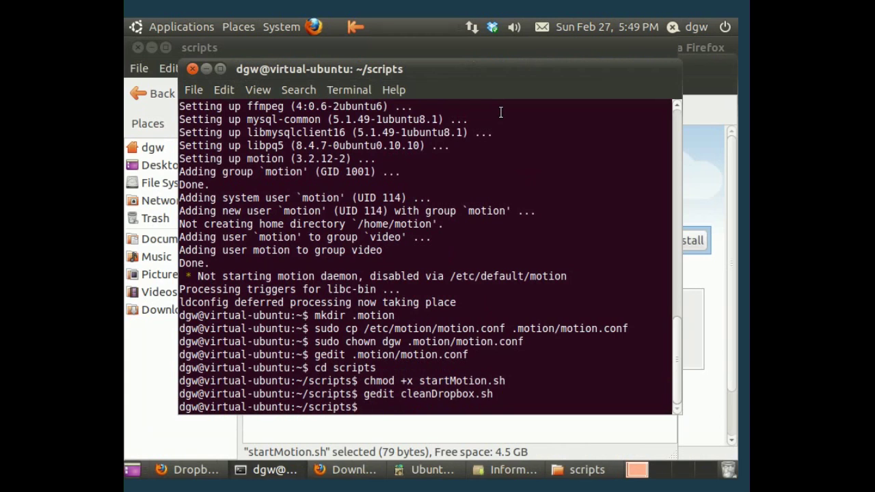
Open cleanDropbox.cron in gedit from the terminal, review its schedule fields and script path, and close the file
text(gedit clean)
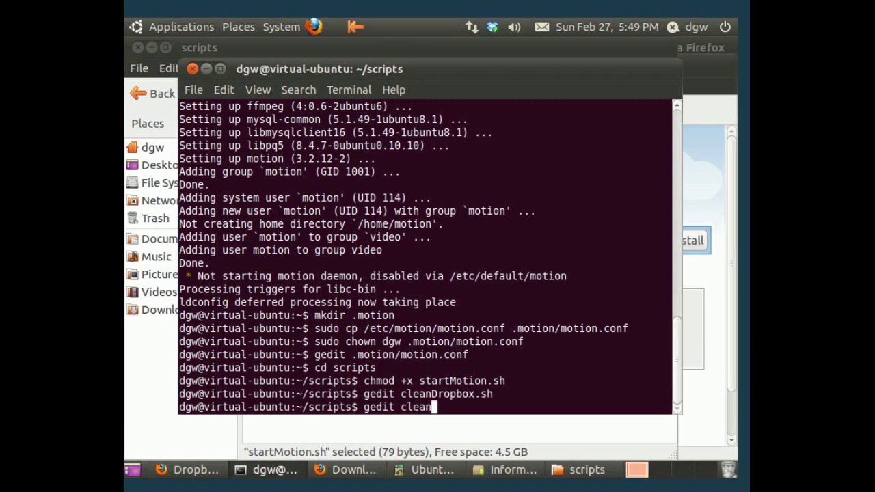
text(Dropbox.)
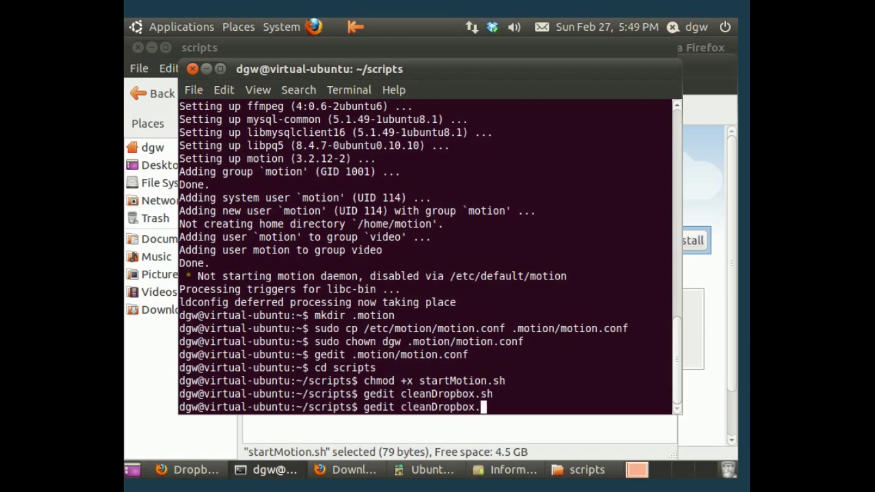
text(cron)
key(Return)
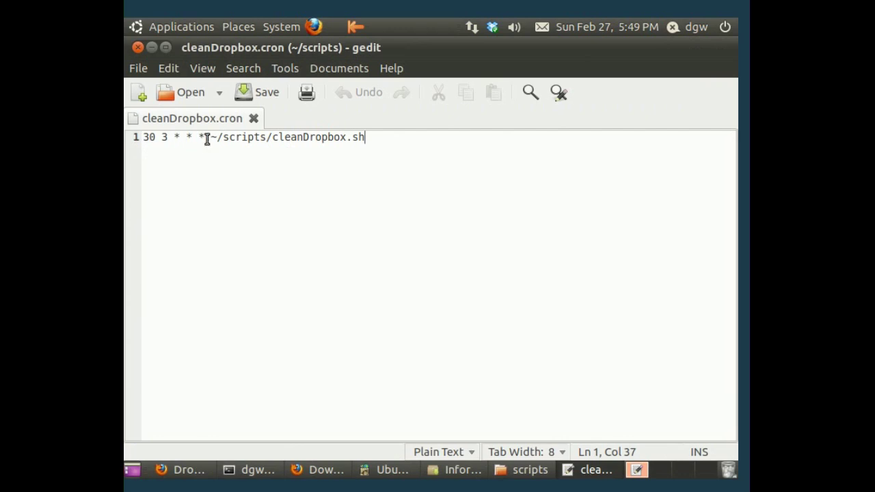
drag(207, 138, 149, 146)
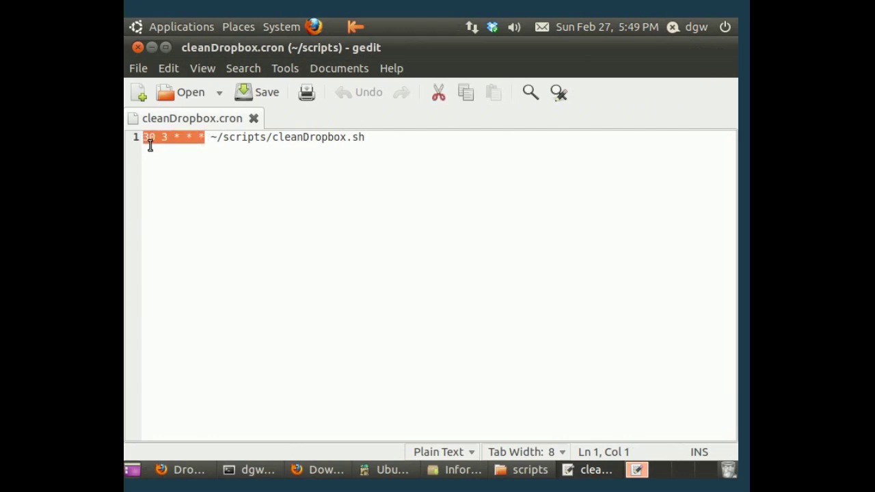
key(End)
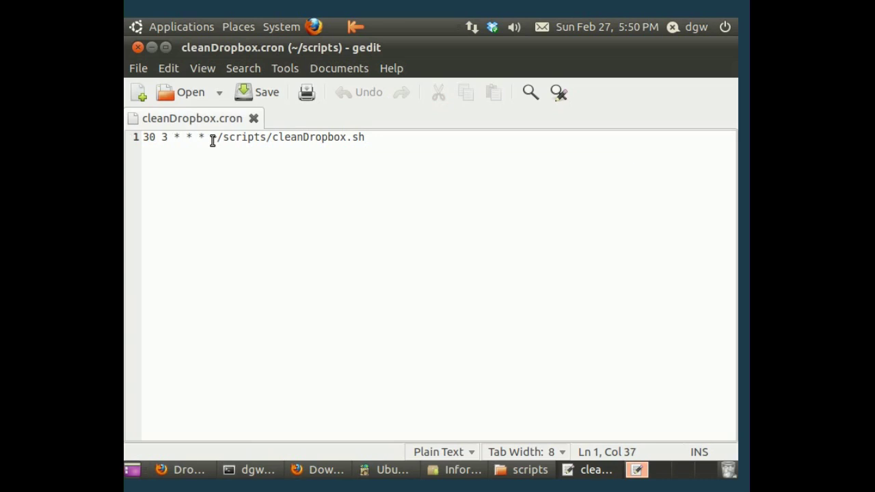
drag(210, 139, 413, 139)
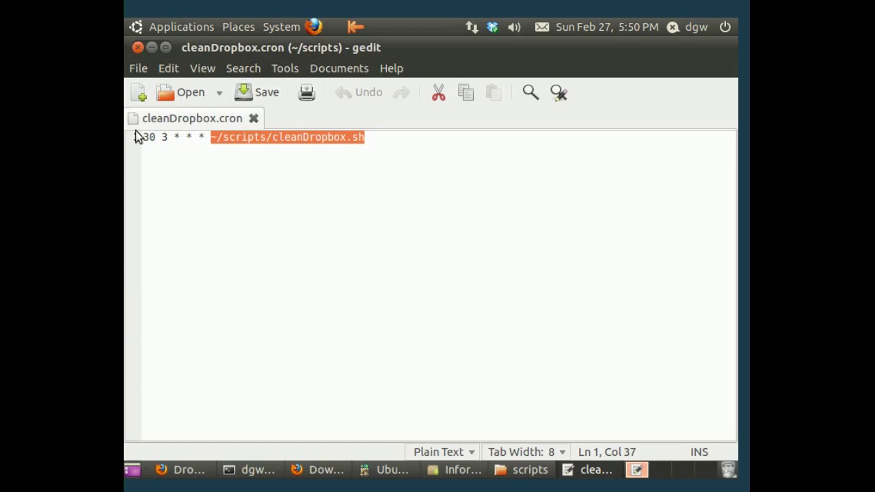
click(136, 48)
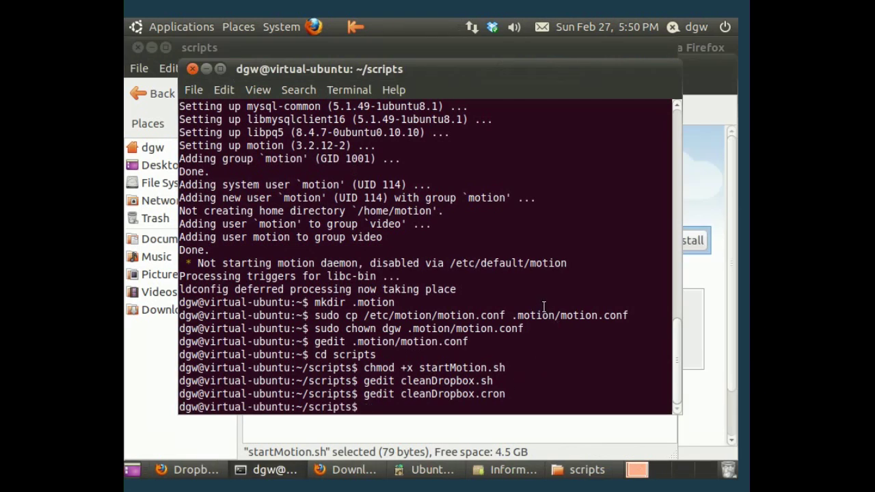
Install the cleanup schedule by running crontab with ~/scripts/cleanDropbox.cron
text(crontab ~/scripts/)
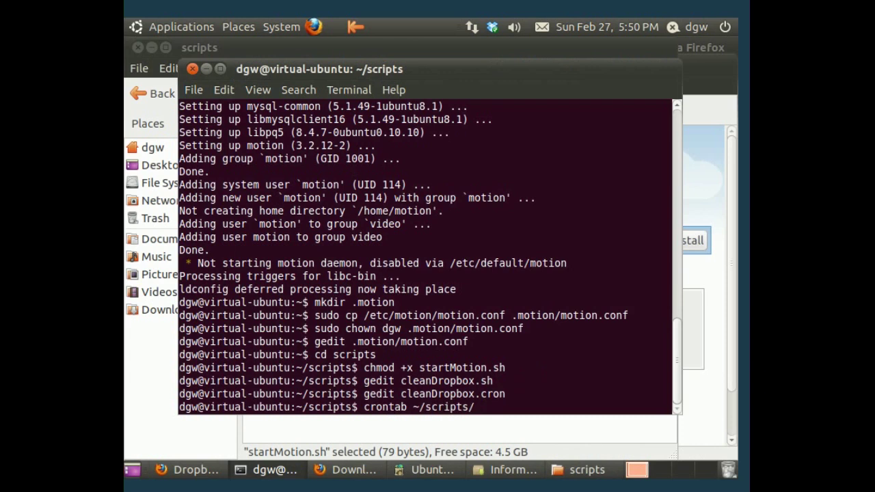
text(cleanDropbox.s)
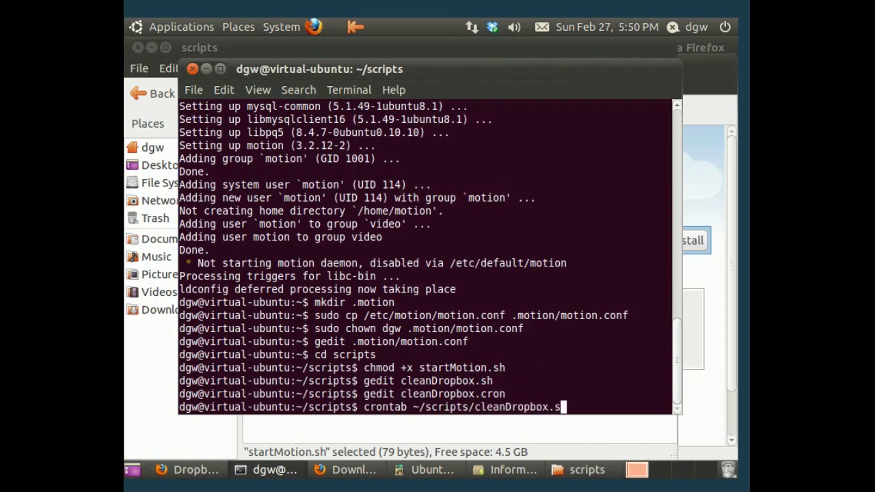
key(BackSpace)
text(cron)
key(Return)
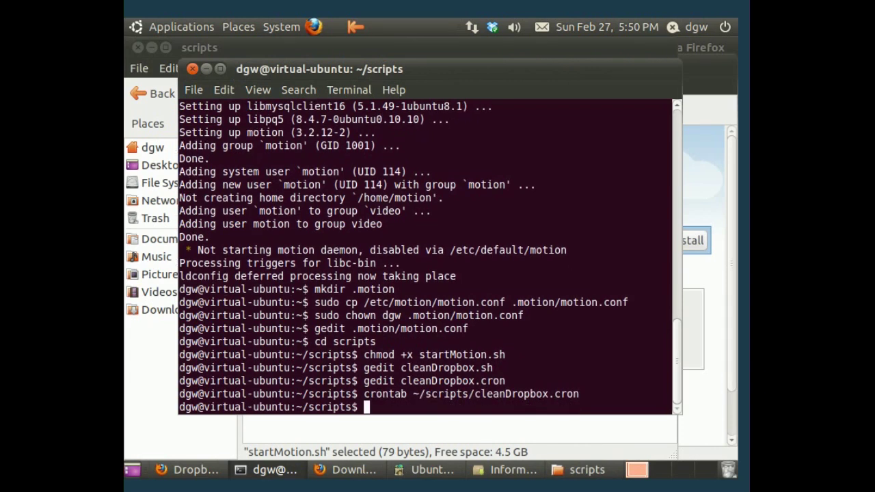
List the installed cron jobs with crontab -l and check the cleanDropbox.sh entry
text(crontab -l)
key(Return)
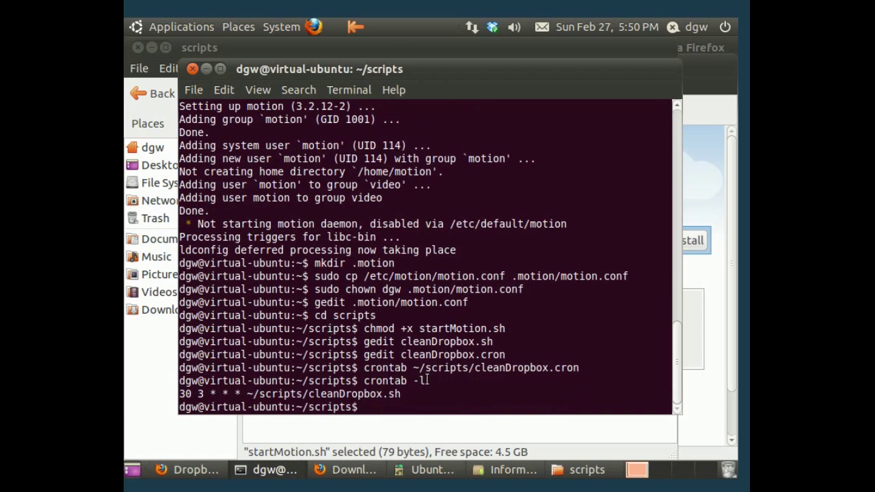
drag(183, 394, 481, 400)
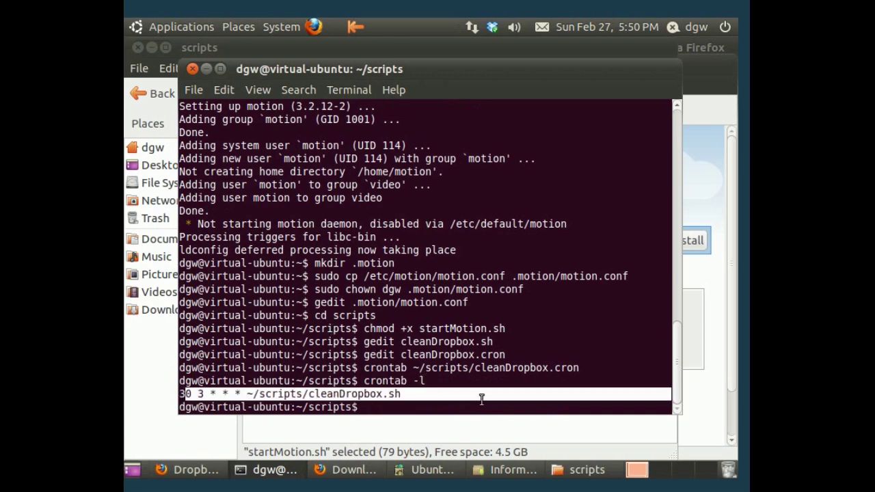
click(460, 404)
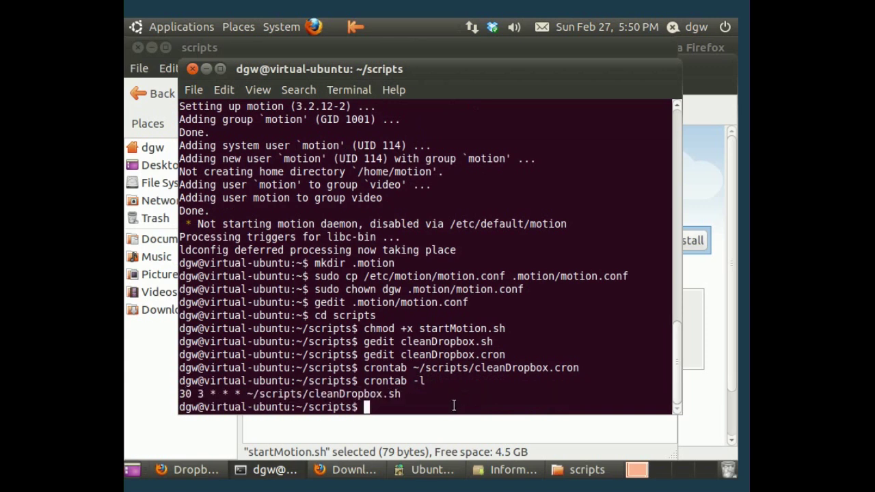